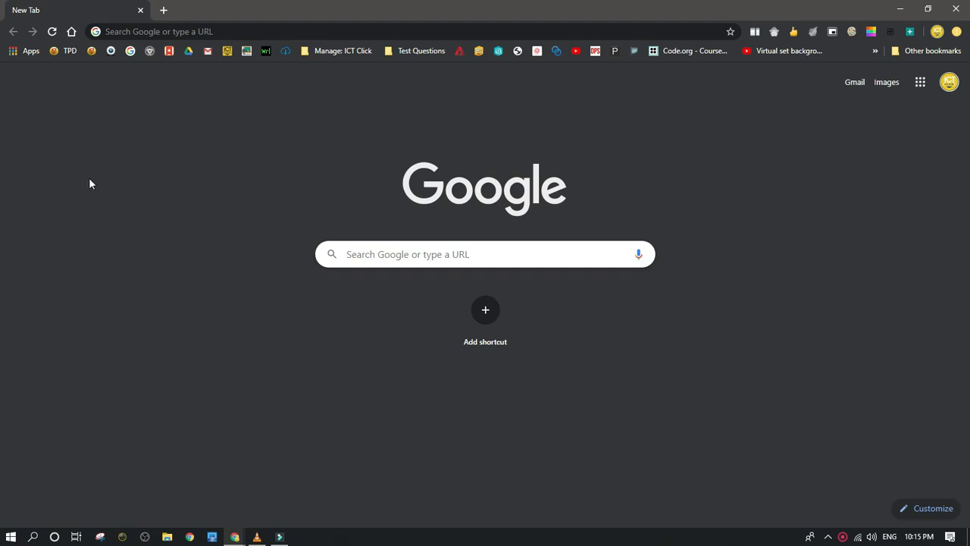
right_click(100, 14)
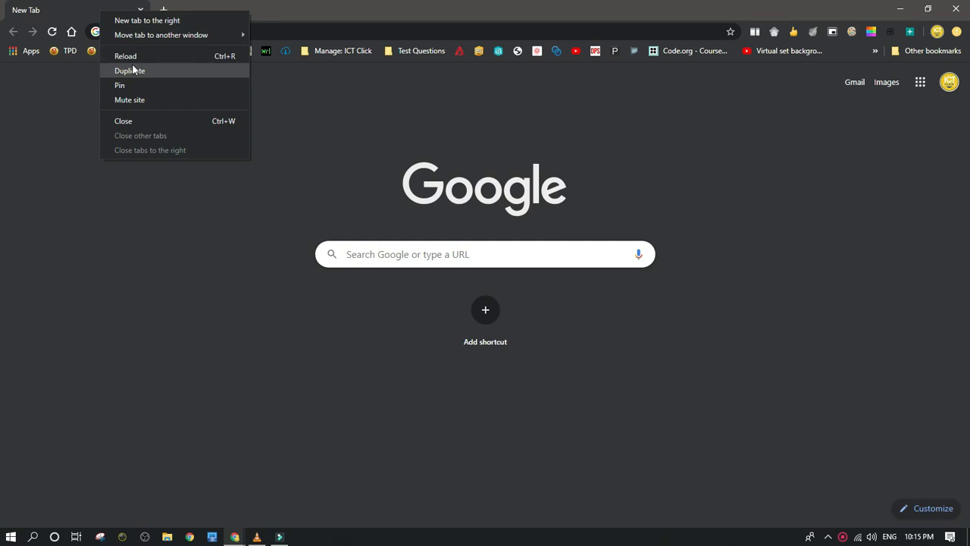
mouse_move(137, 40)
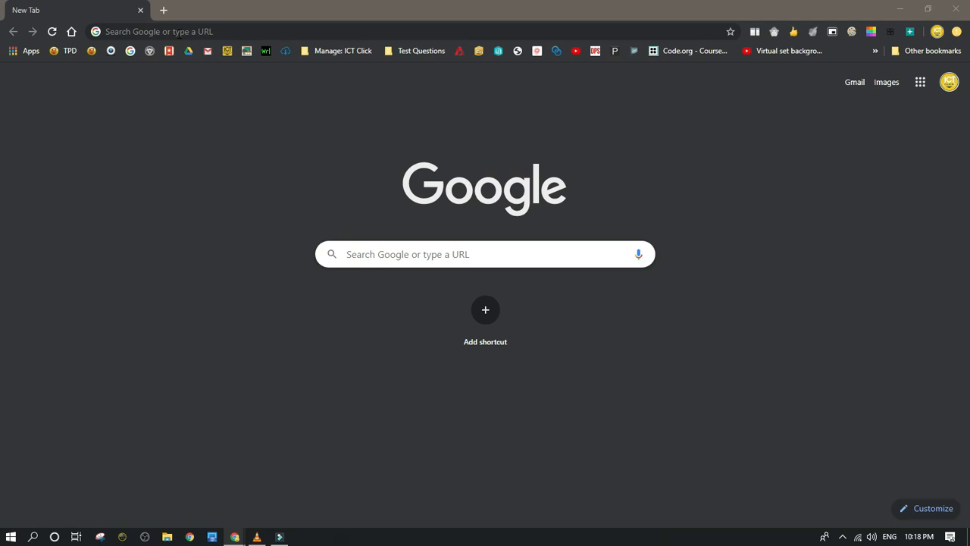
Open the browser's experiments page at chrome://flags
left_click(176, 31)
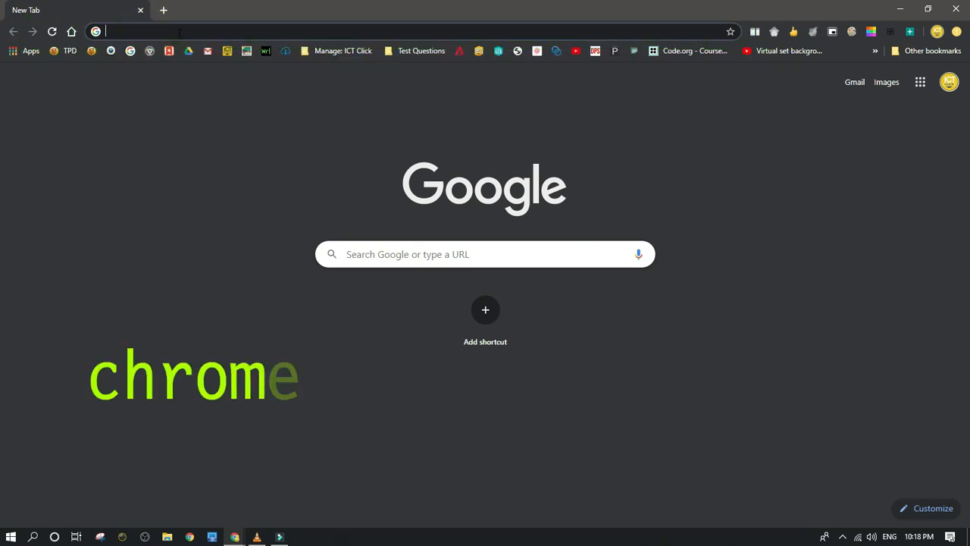
type("chrome")
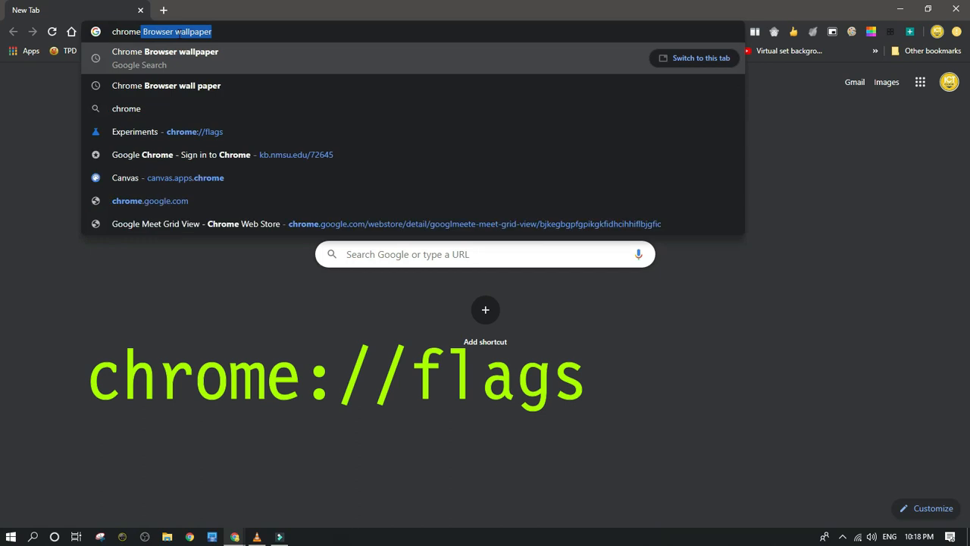
type(":")
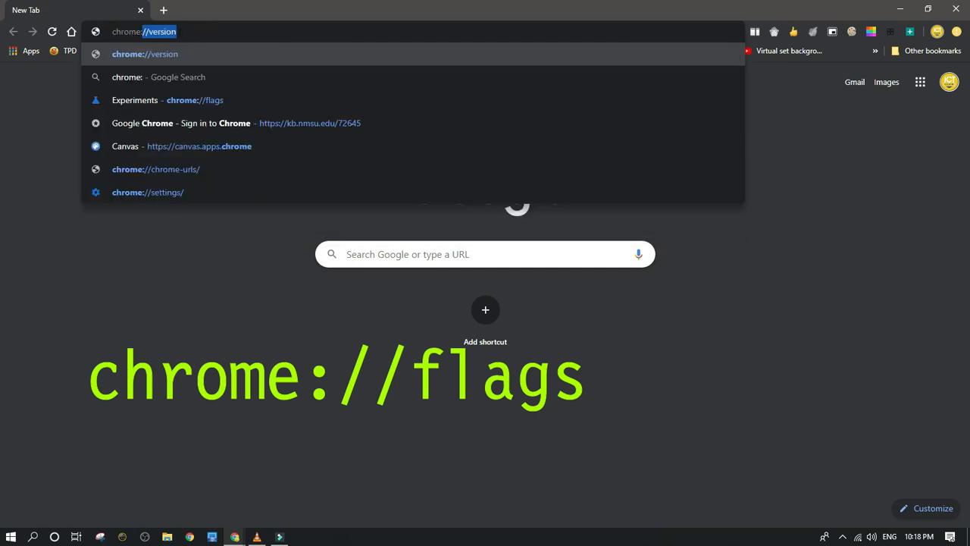
type("//")
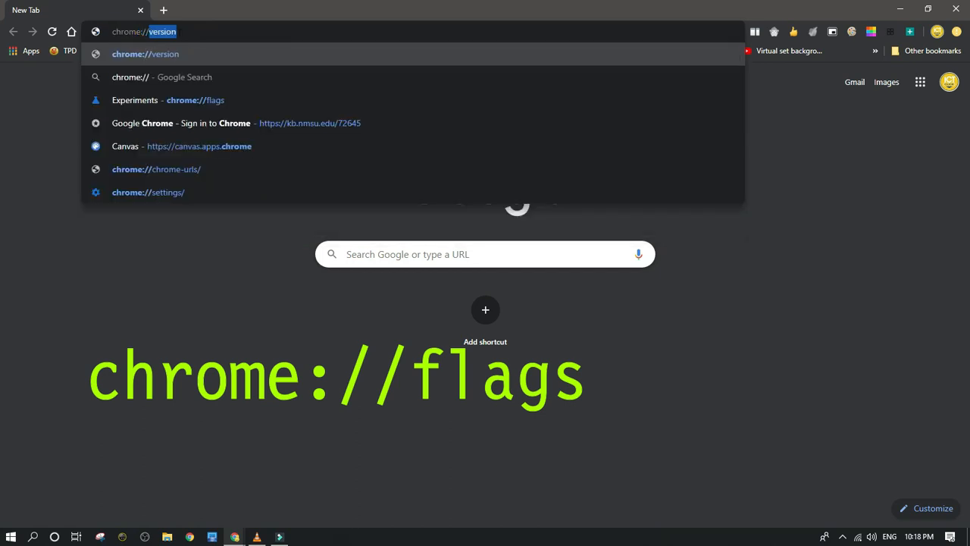
type("flags")
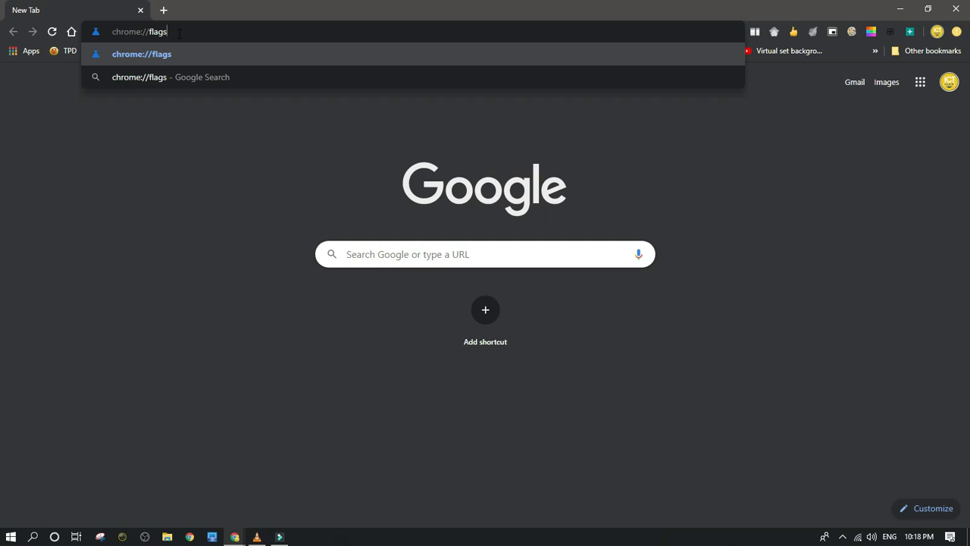
key("Return")
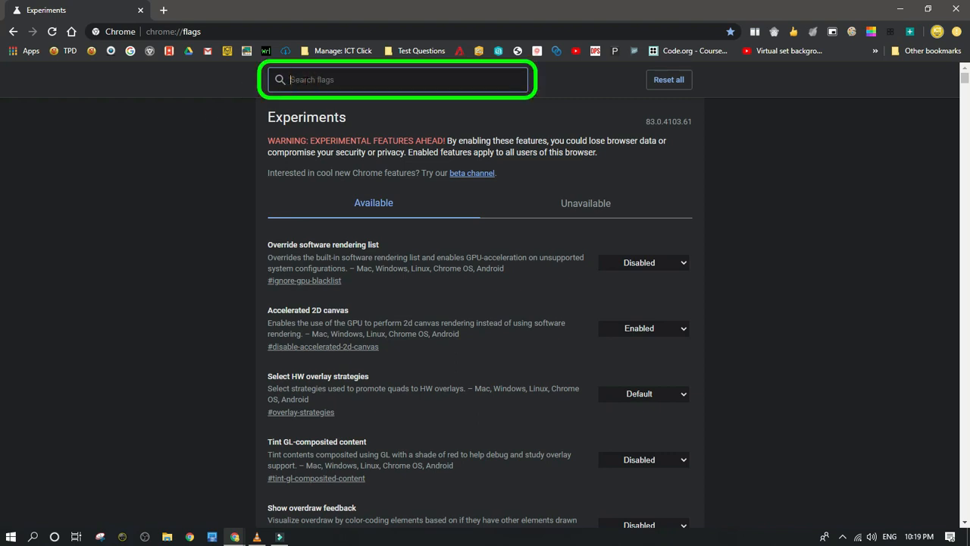
Search the flags for "Tab Group", set the Tab Groups flag to Enabled and relaunch the browser
type("Tab")
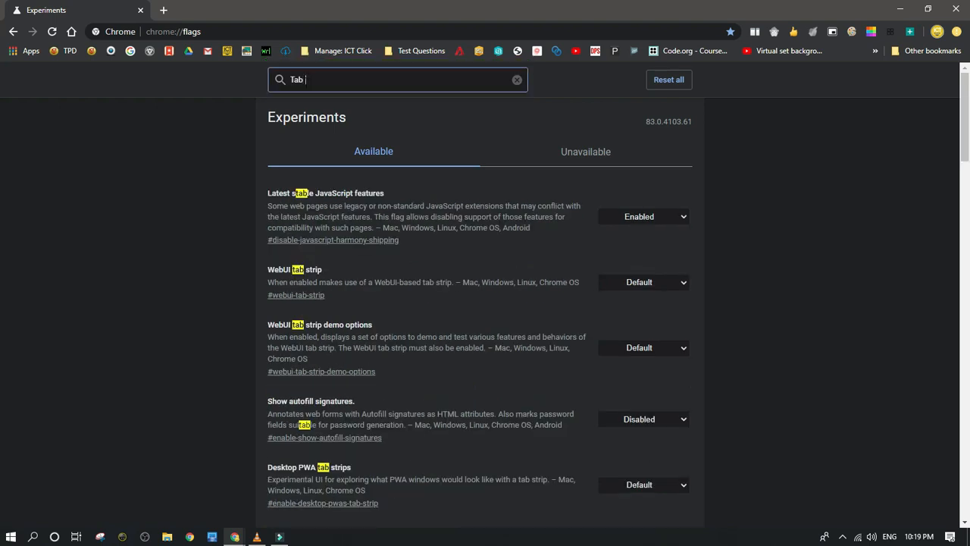
type(" Group")
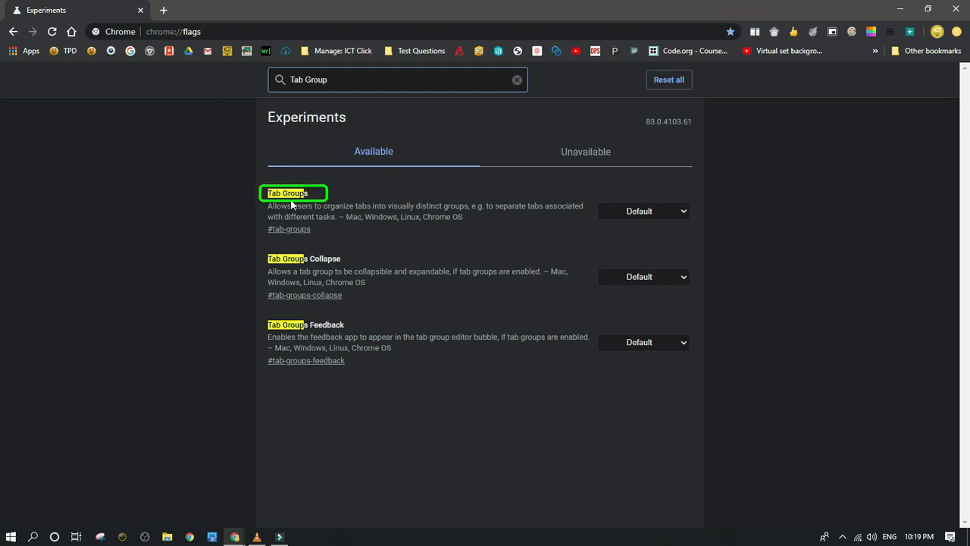
left_click(673, 211)
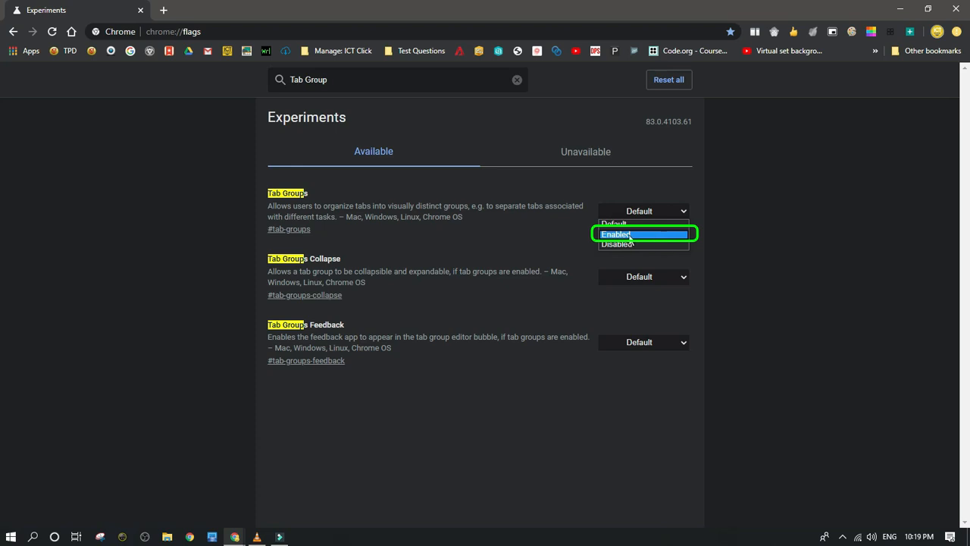
left_click(624, 237)
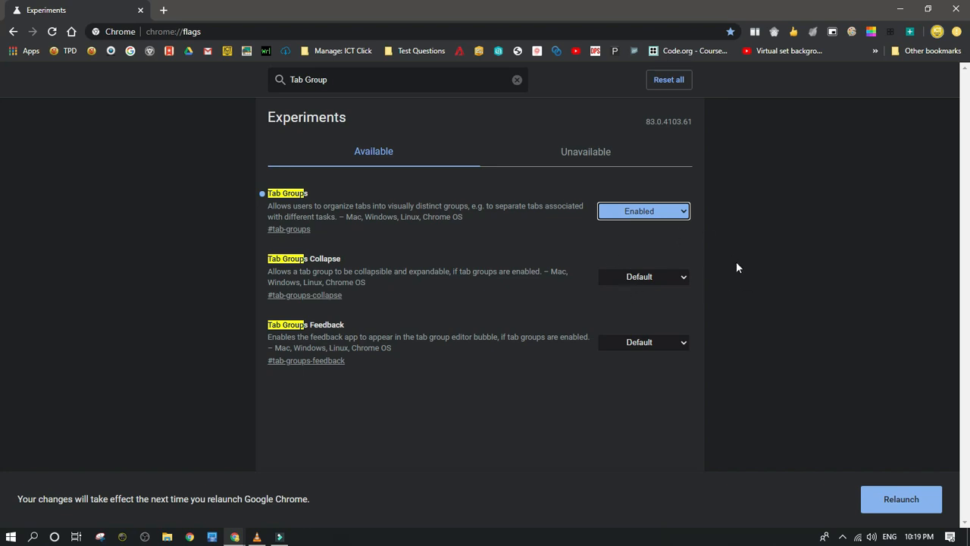
left_click(901, 500)
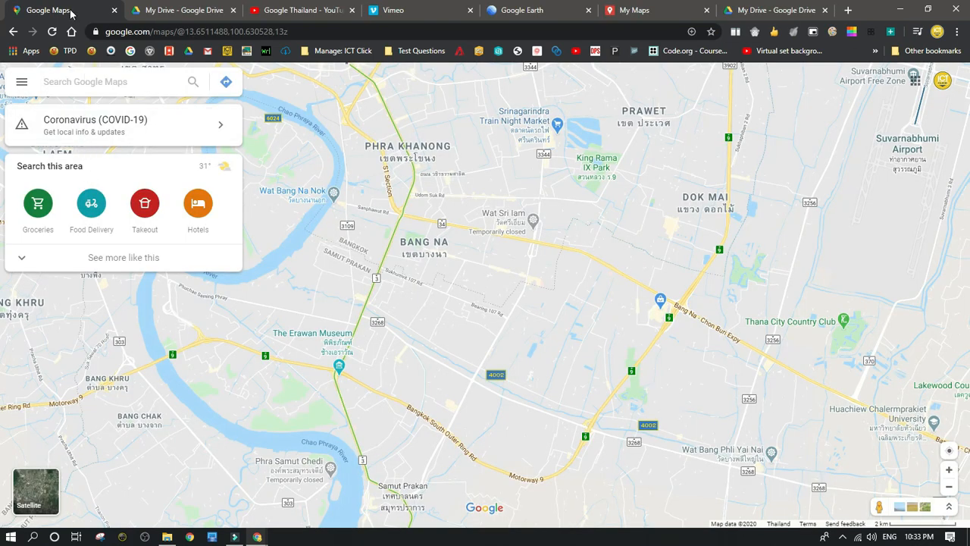
Add the Google Maps tab to a new tab group and name the group "Maps"
right_click(71, 11)
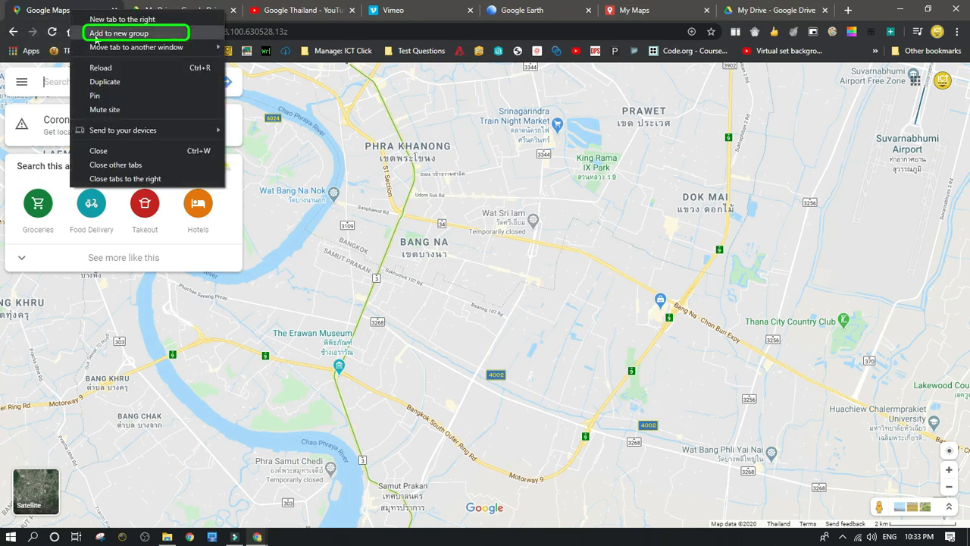
left_click(96, 36)
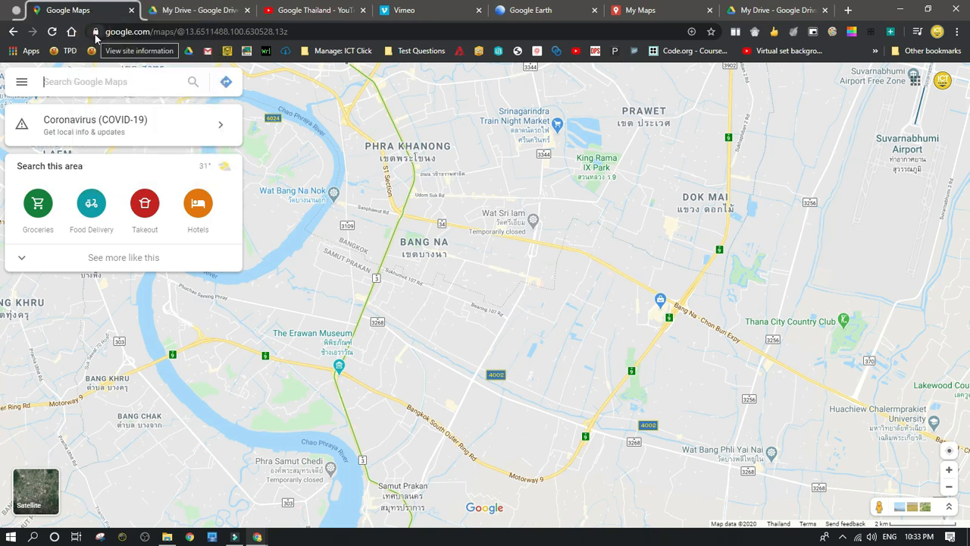
left_click(15, 14)
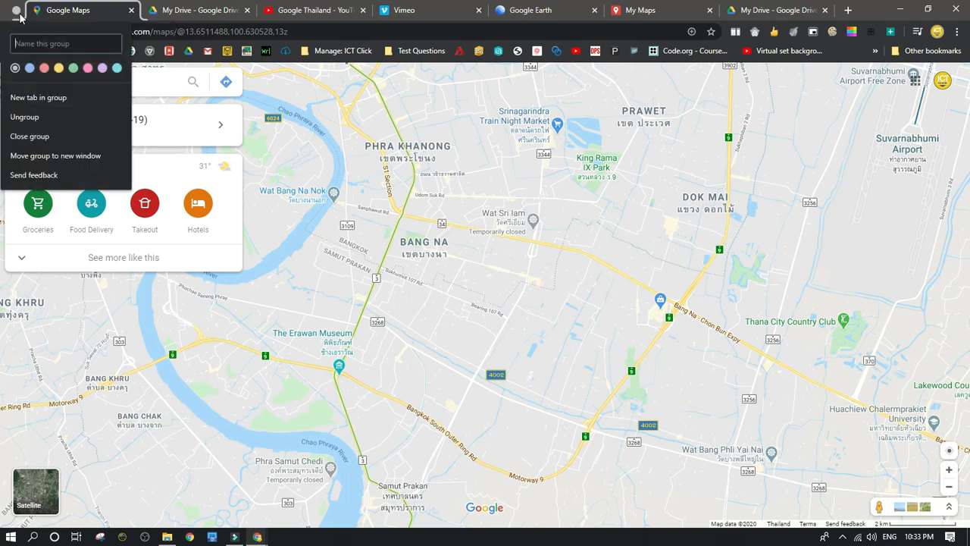
left_click(43, 42)
left_click(47, 44)
type("Maps")
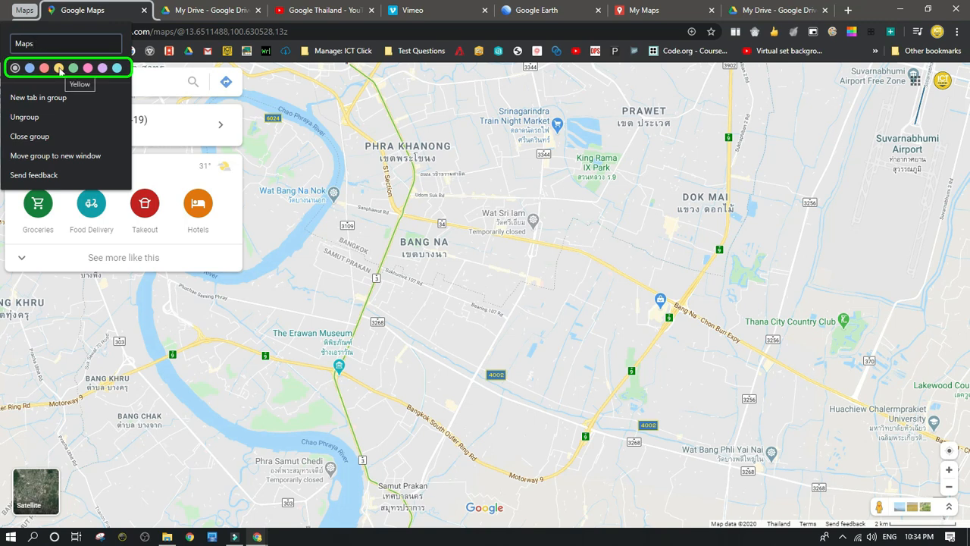
Color the Maps group yellow and move the My Maps tab into it
left_click(59, 69)
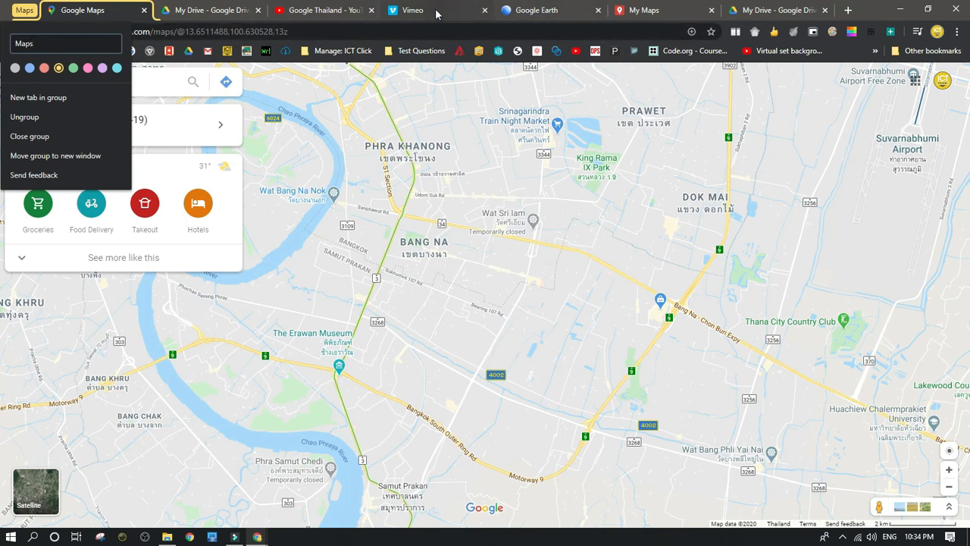
left_click(644, 12)
left_click_drag(630, 21, 112, 26)
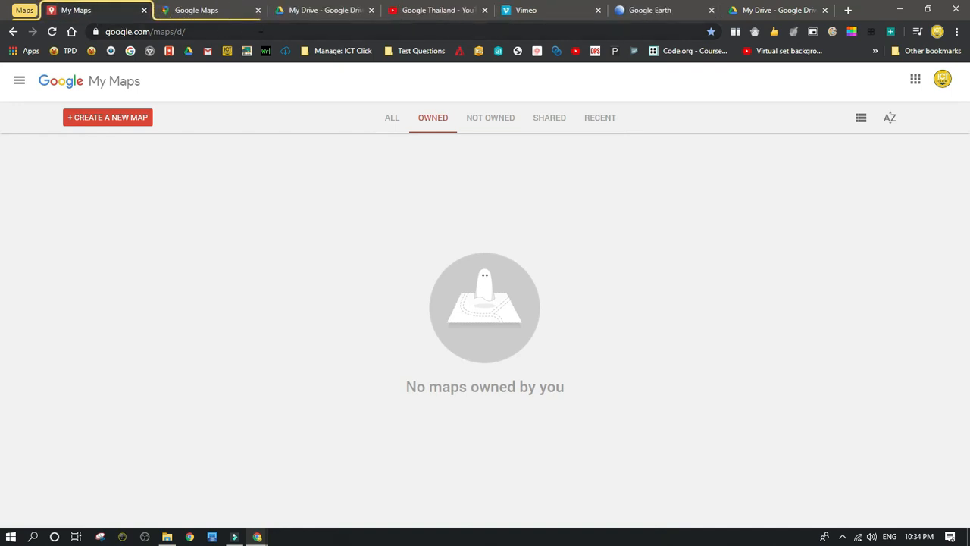
Put the My Drive tab beside the Maps group into a new green tab group named "Clouds"
right_click(315, 16)
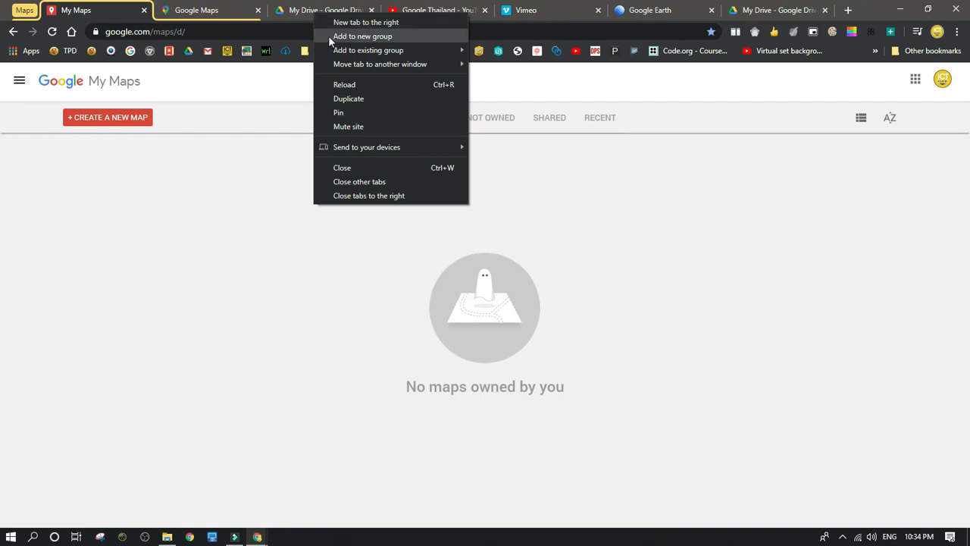
left_click(328, 35)
left_click(273, 11)
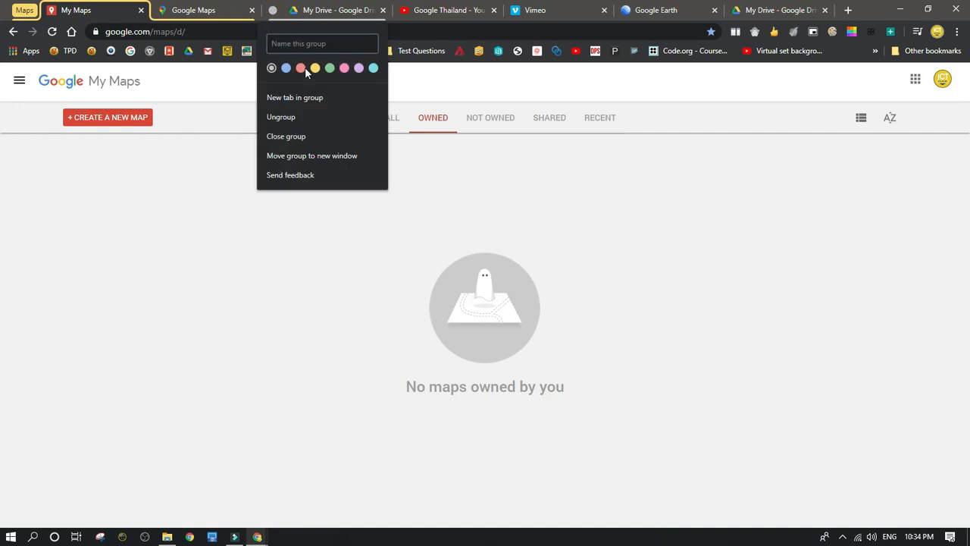
left_click(330, 68)
left_click(309, 44)
type("Cl")
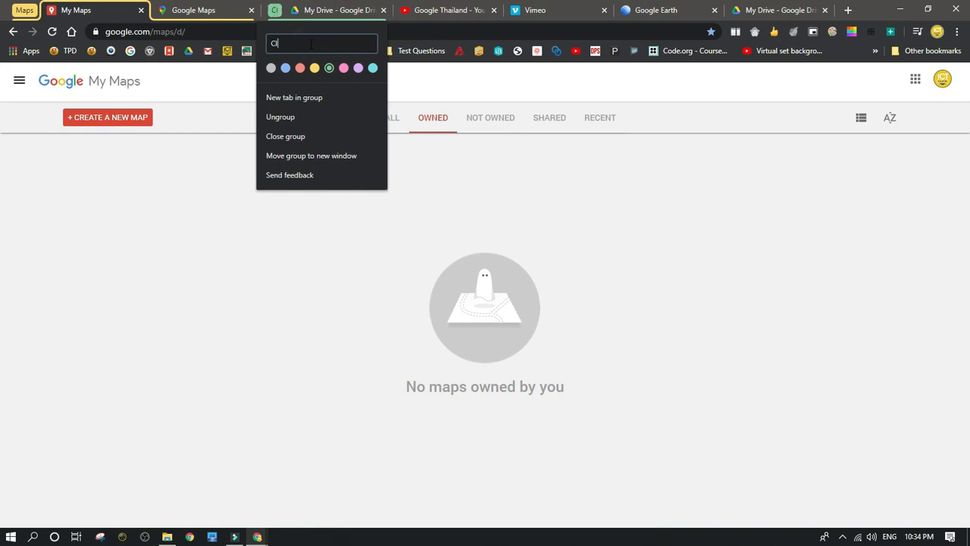
type("oud")
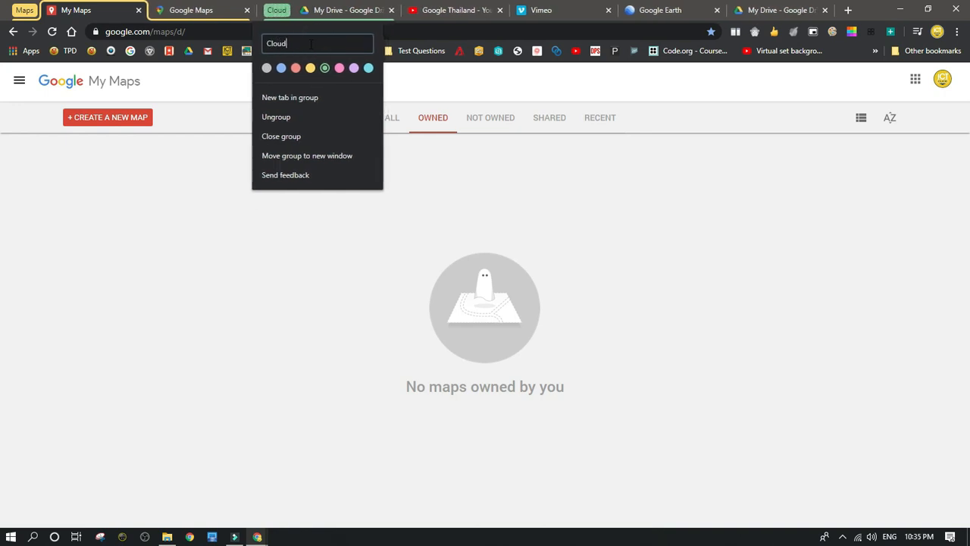
type("s")
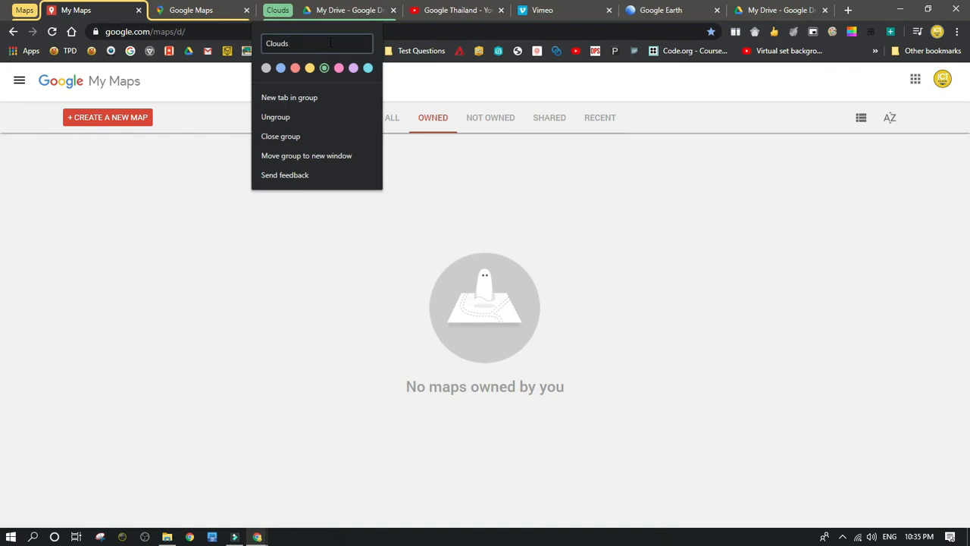
Put the Google Thailand YouTube tab into a new cyan tab group named "Vedios"
right_click(447, 15)
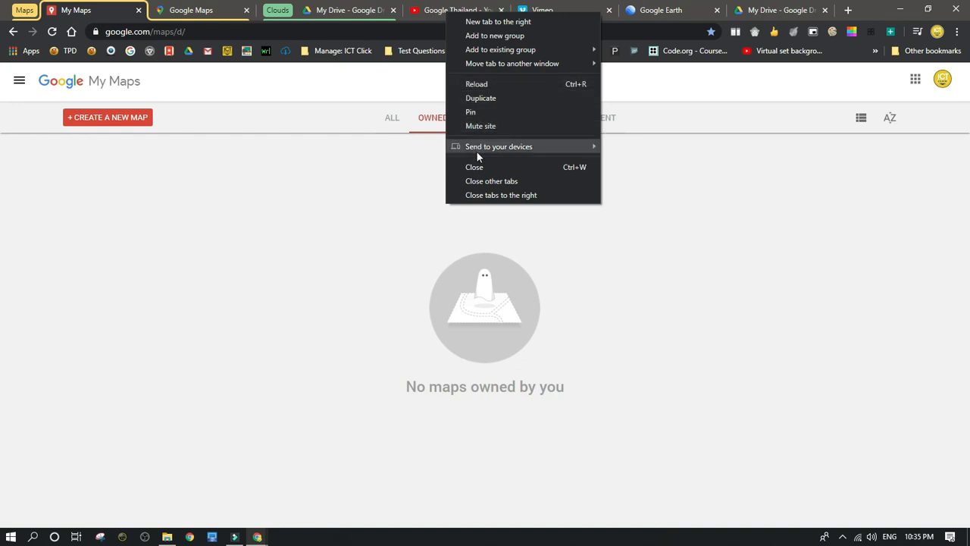
left_click(485, 35)
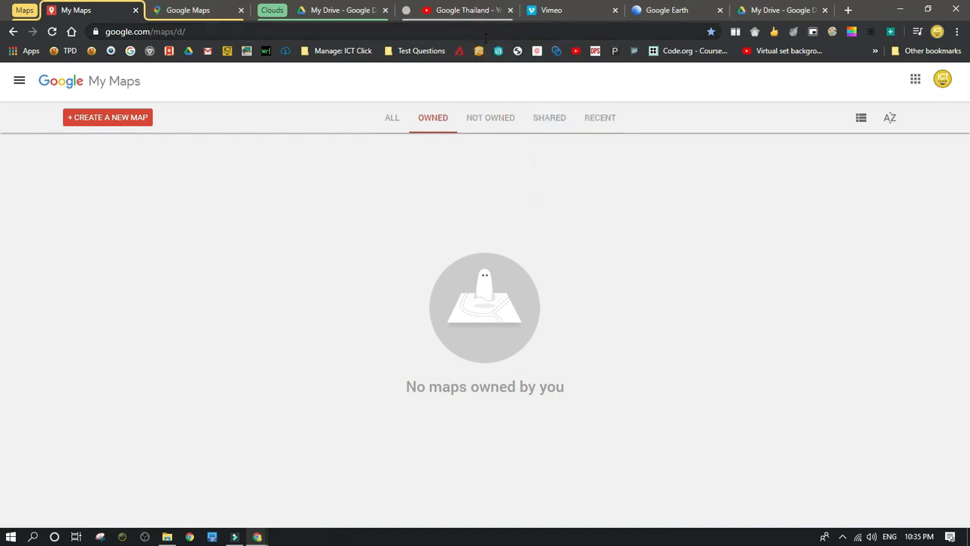
left_click(406, 11)
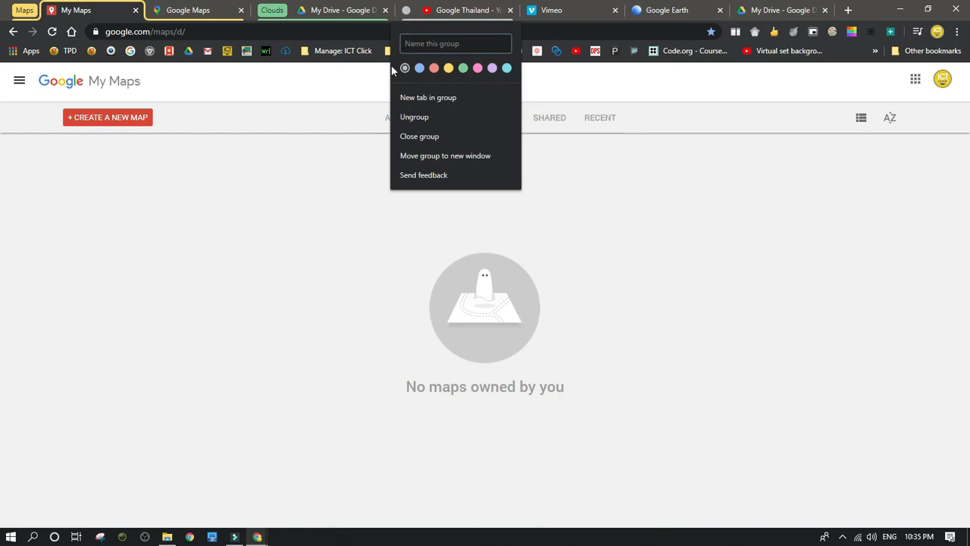
left_click(506, 69)
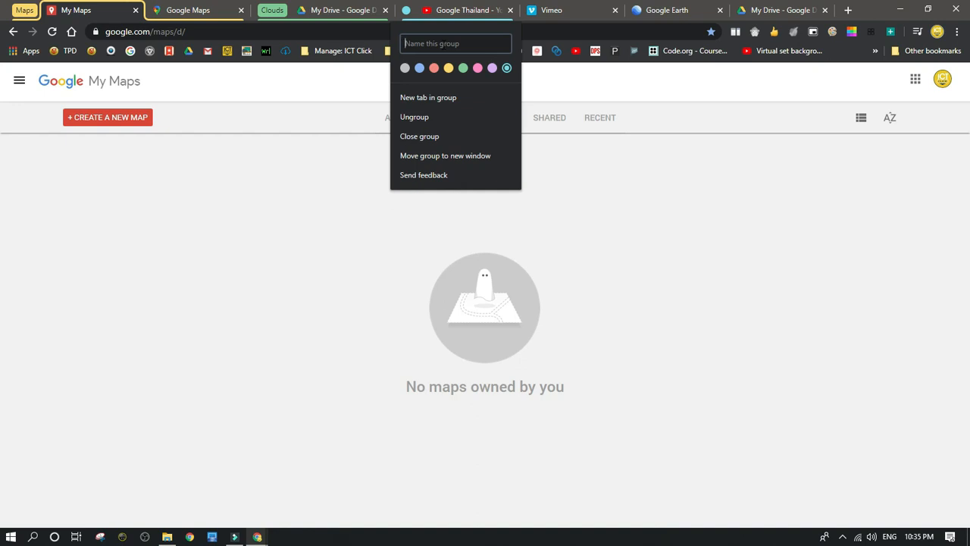
type("Vedios")
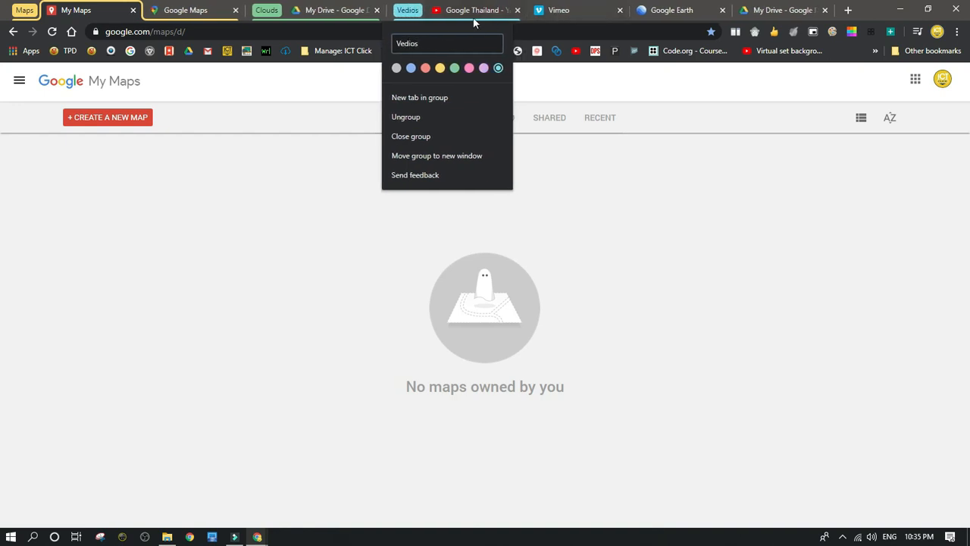
Move the Vimeo tab into the Vedios group and the Google Earth tab into the Maps group
left_click_drag(580, 16, 493, 22)
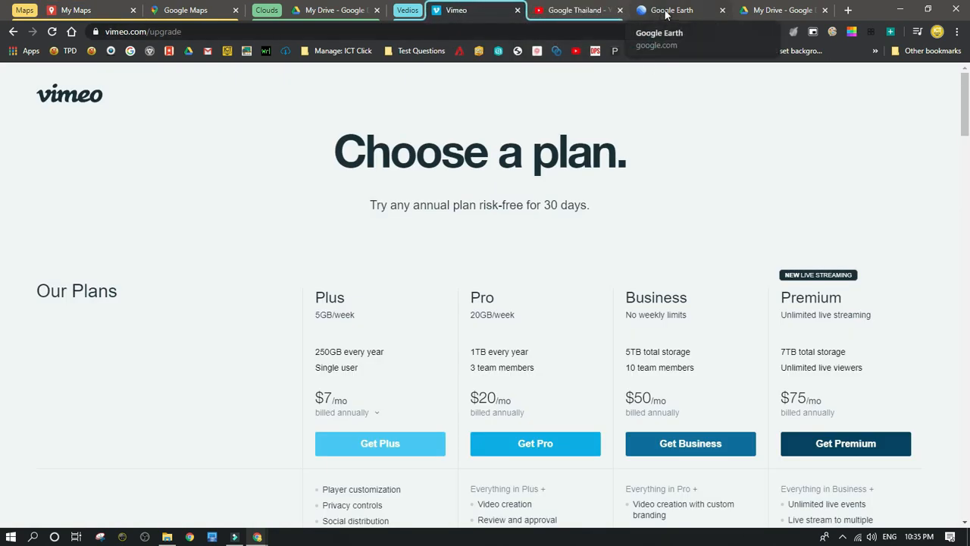
left_click_drag(666, 14, 176, 14)
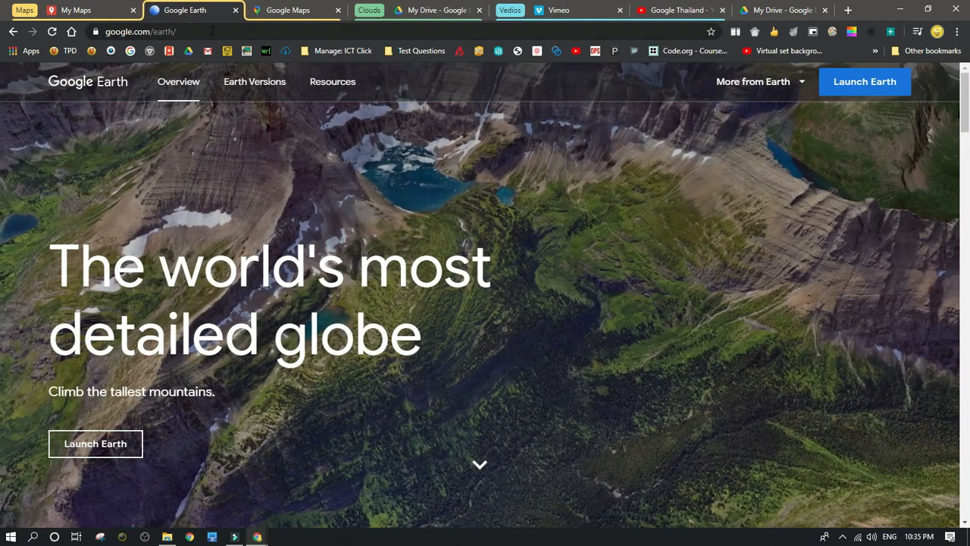
Look through the tabs in the Maps group and the My Drive tab in the Clouds group
left_click(287, 12)
left_click(195, 11)
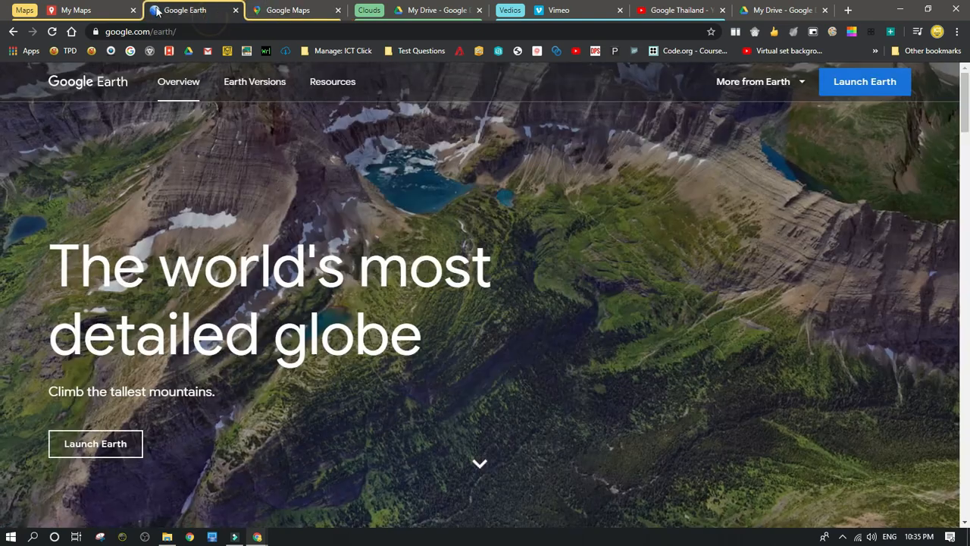
left_click(100, 11)
left_click(189, 11)
left_click(282, 10)
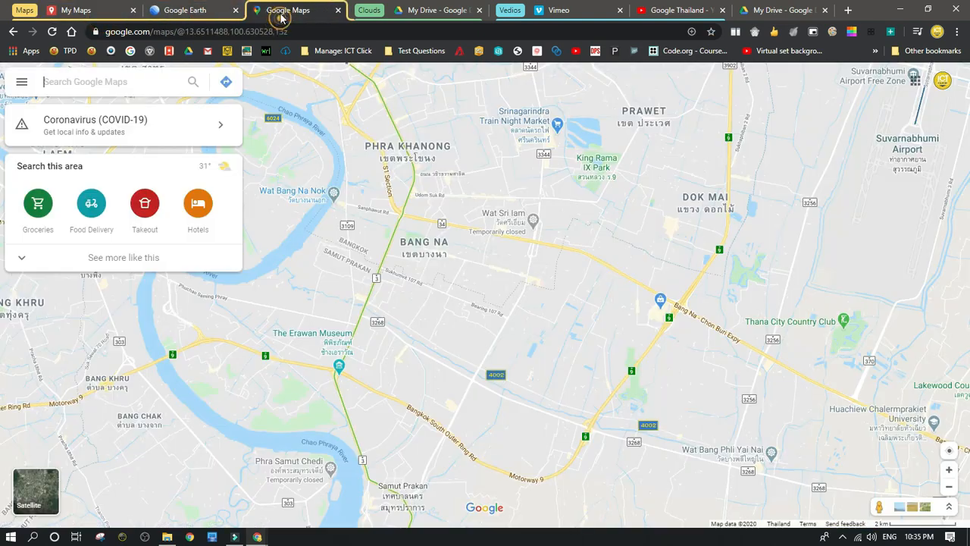
left_click(195, 10)
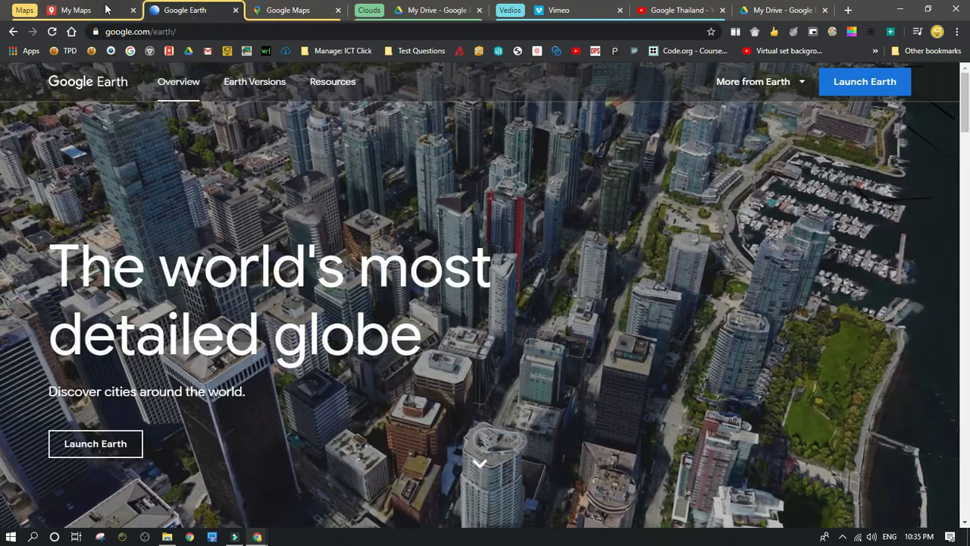
left_click(59, 12)
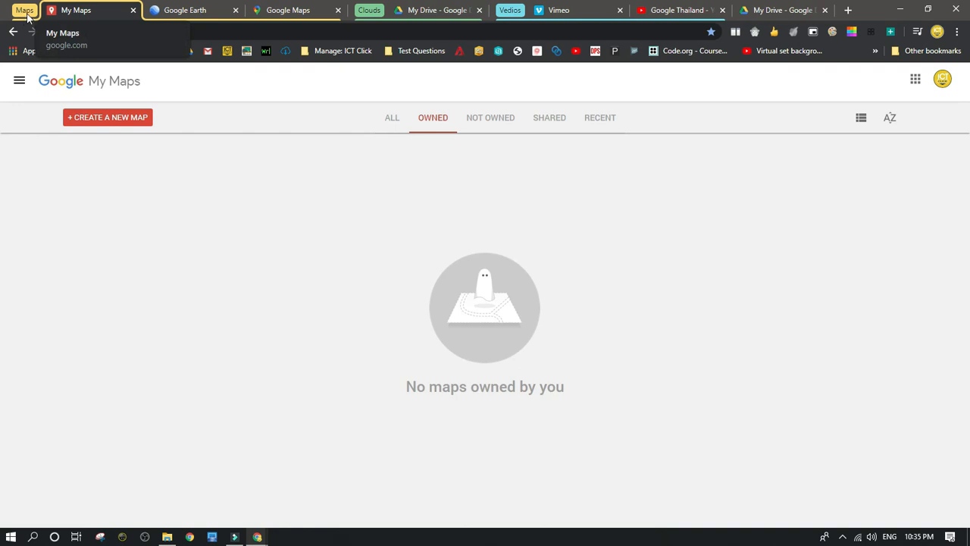
left_click(426, 10)
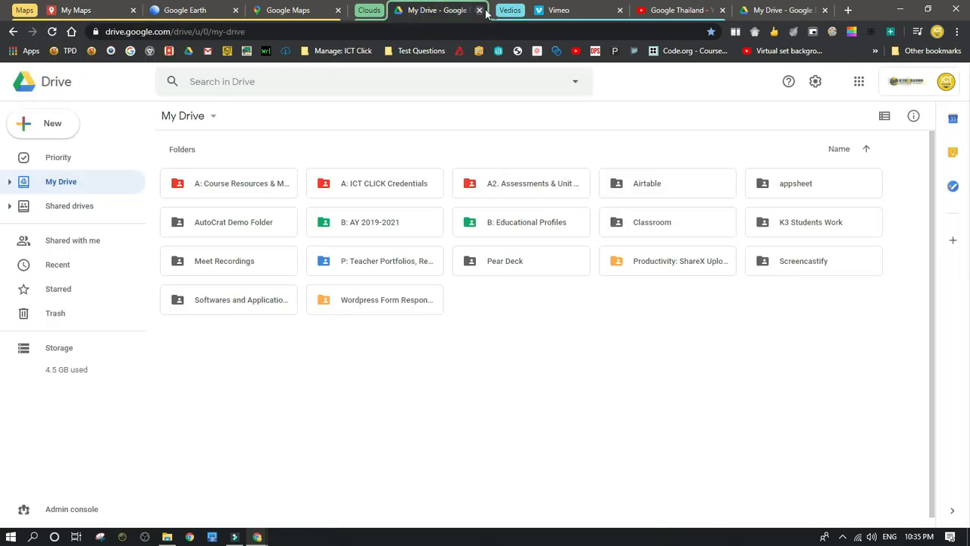
Look through the Vimeo and Google Thailand YouTube tabs in the Vedios group and the My Drive tab in the Clouds group
left_click(565, 11)
left_click(428, 11)
left_click(568, 10)
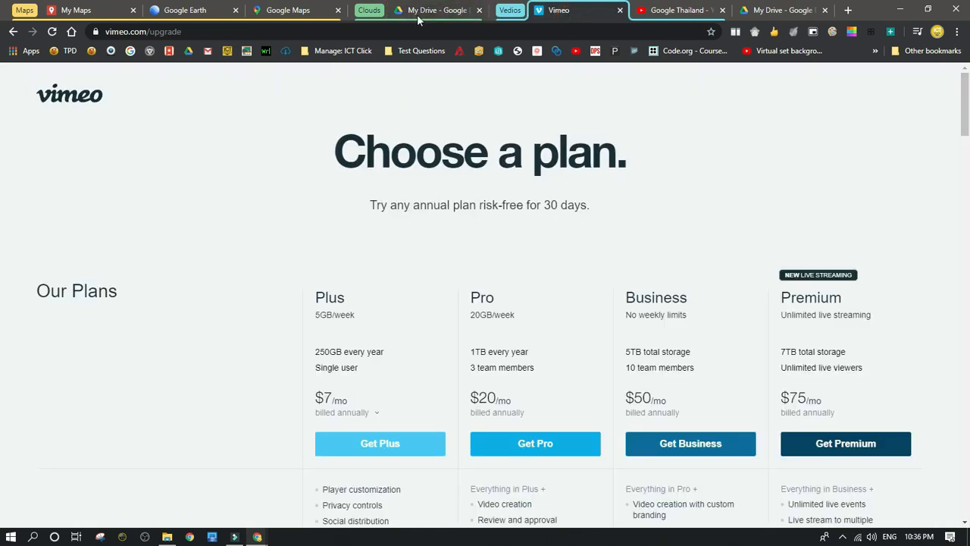
left_click(420, 11)
left_click(668, 11)
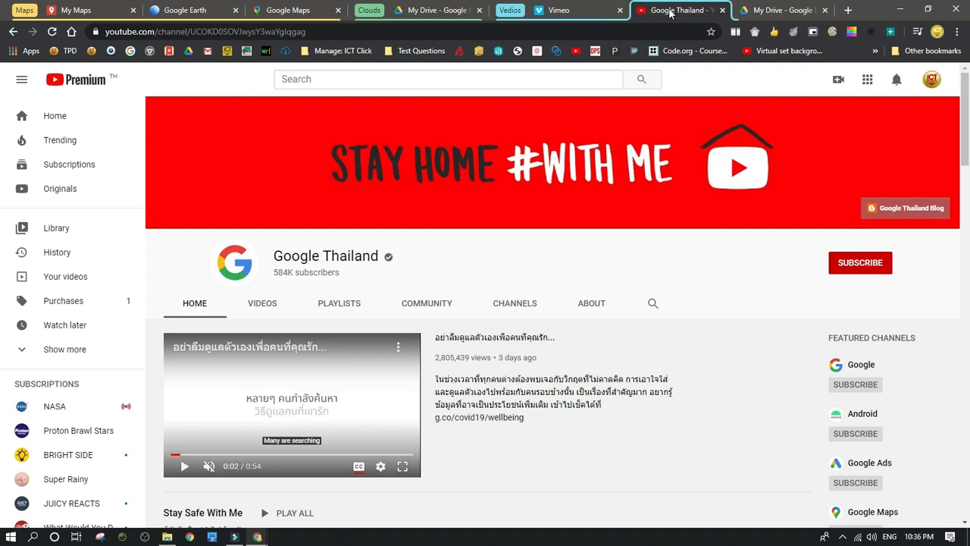
left_click(594, 13)
left_click(661, 15)
Move the ungrouped second My Drive tab into the Clouds group, after its existing tab
left_click(776, 11)
left_click_drag(776, 12, 515, 21)
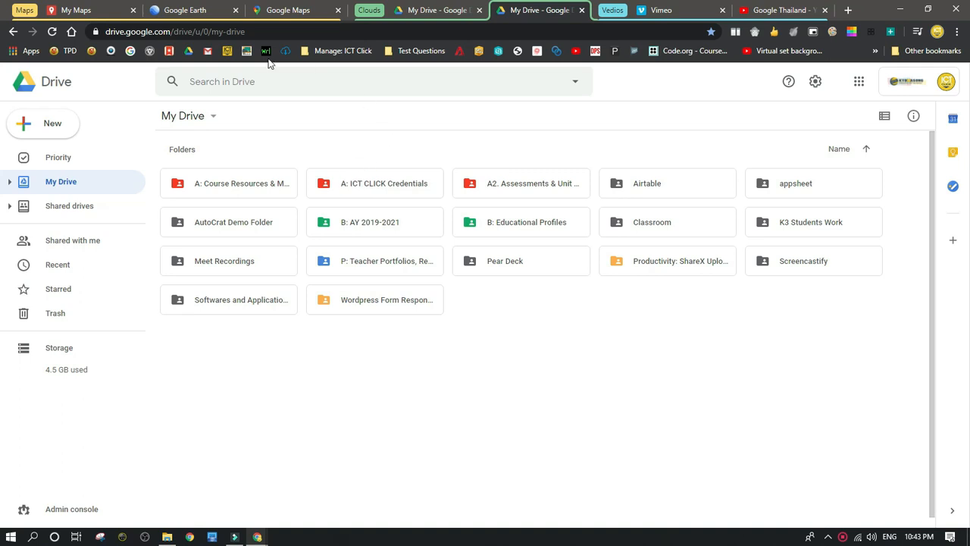
Remove the Google Earth tab from the Maps group and place it ungrouped ahead of all the tab groups
left_click(300, 14)
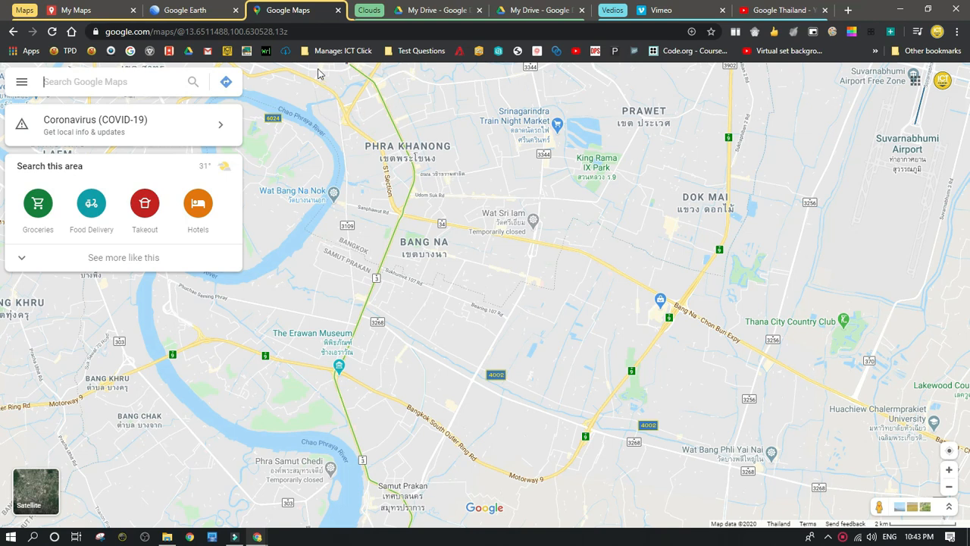
right_click(191, 13)
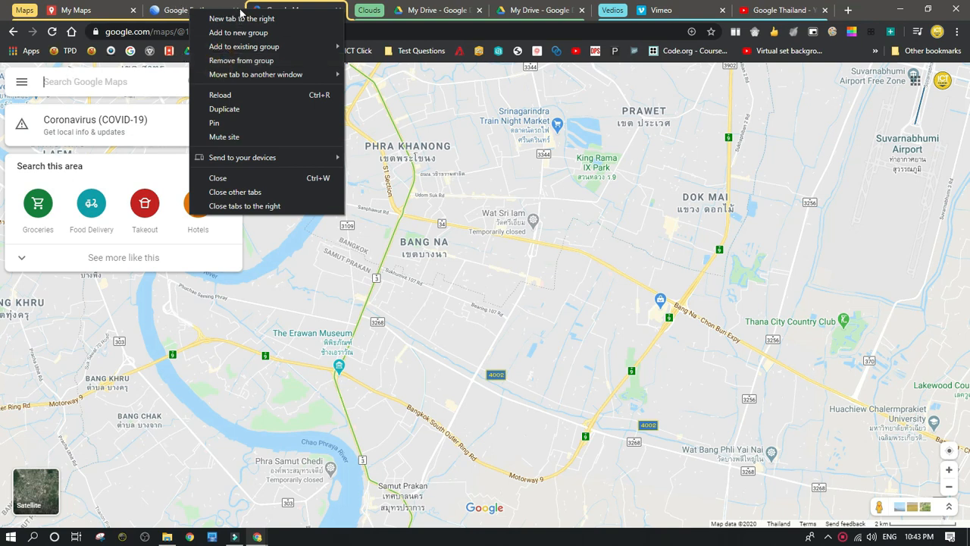
left_click(230, 60)
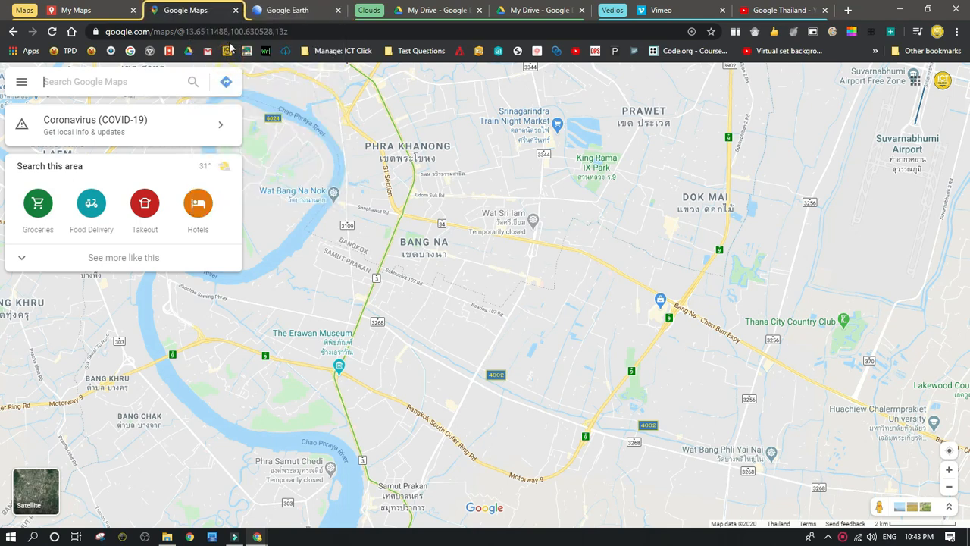
left_click_drag(290, 17, 46, 10)
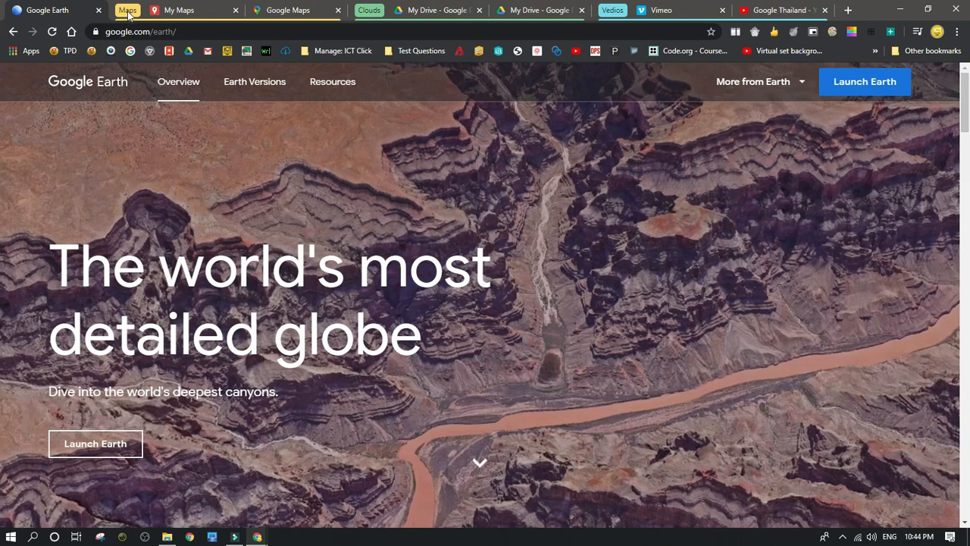
Close the Maps, Clouds and Vedios groups together with all their tabs, leaving the ungrouped Google Earth tab open
left_click(127, 10)
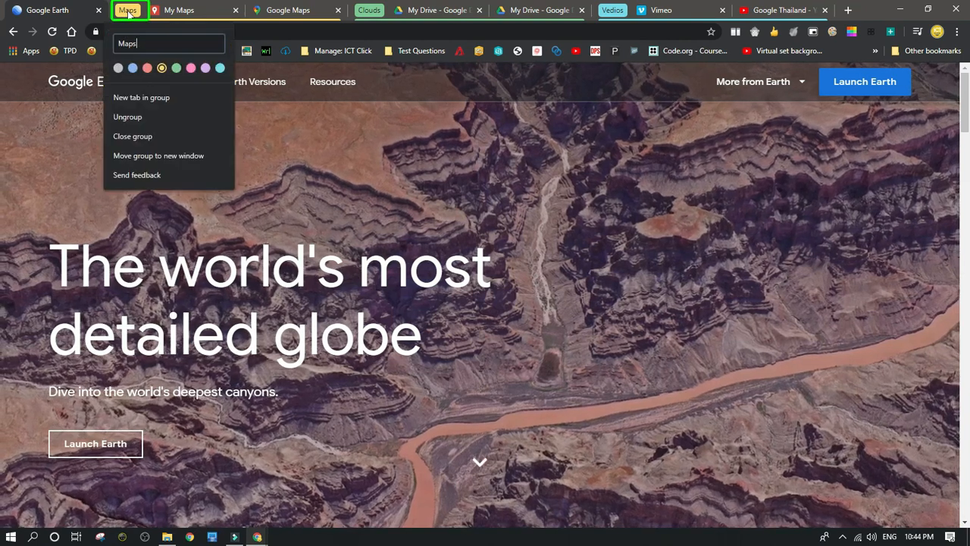
left_click(134, 142)
left_click(170, 10)
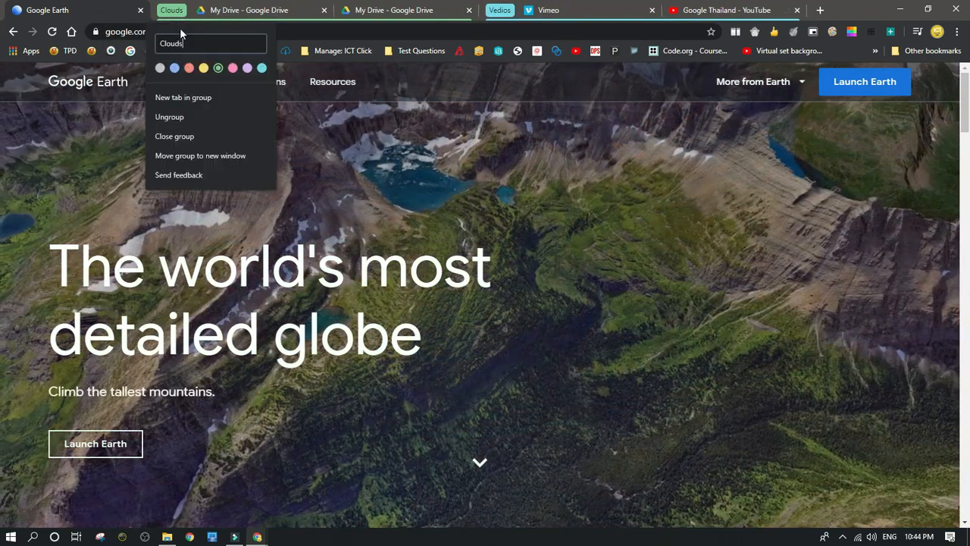
left_click(184, 141)
left_click(170, 11)
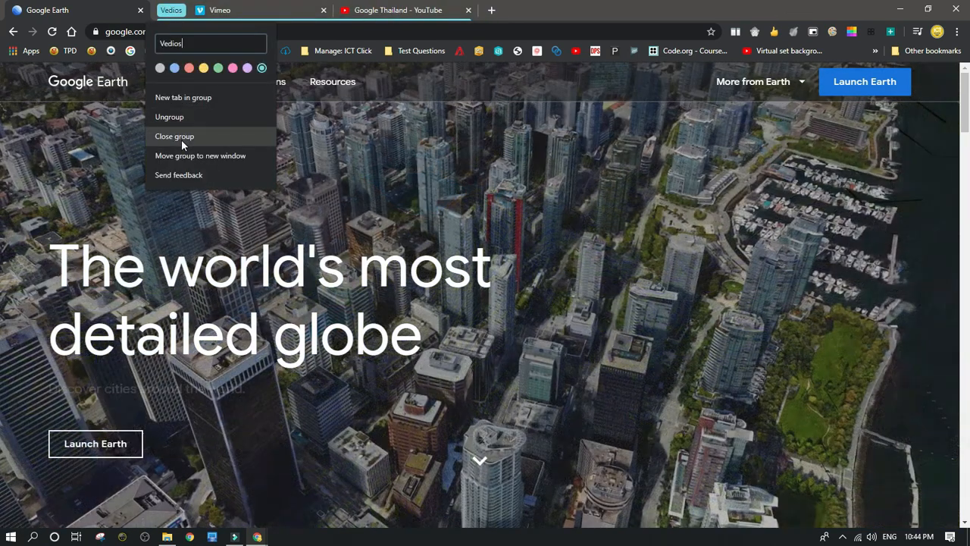
left_click(181, 139)
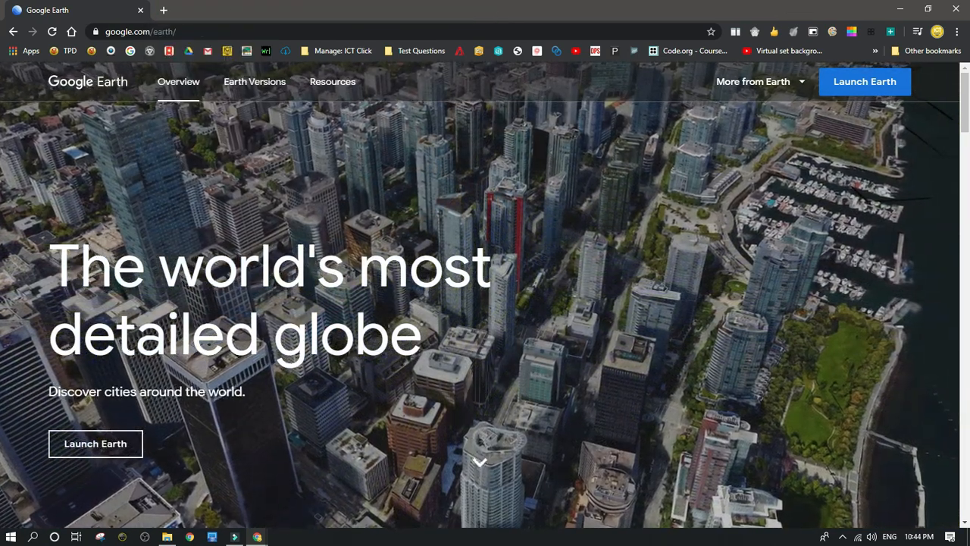